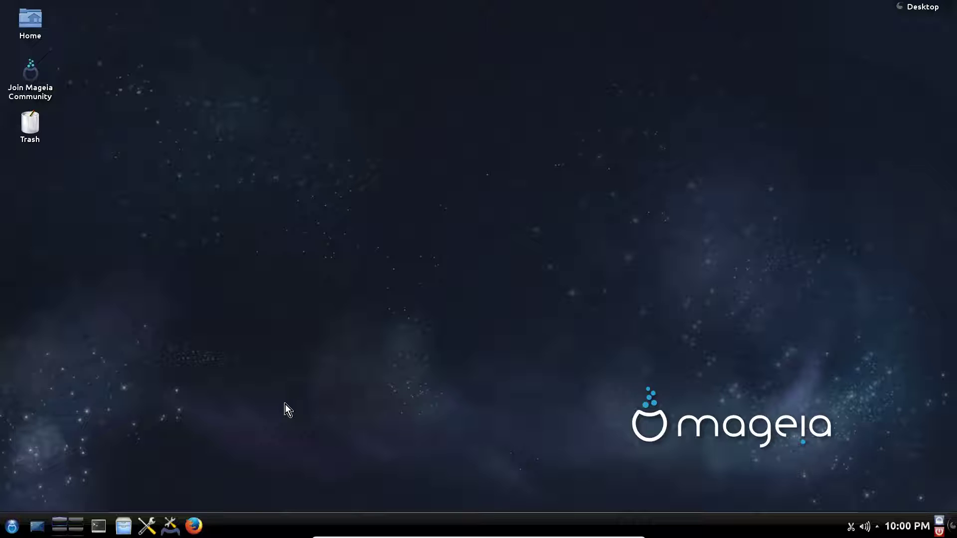
Launch Mageia Control Center as root, maximize it, and open Boot's 'Set up boot system' page
{"action": "left_click", "coordinate": [171, 525]}
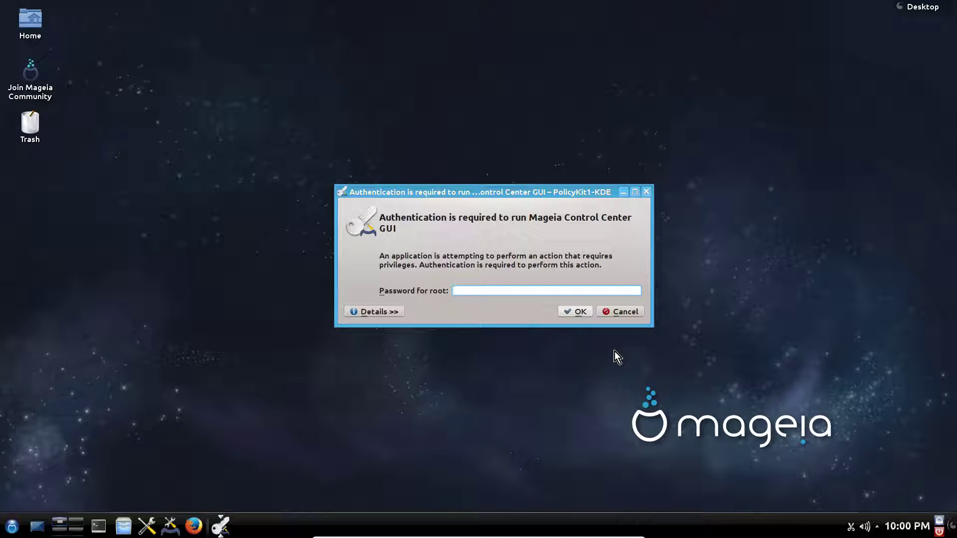
{"action": "type", "text": "*******"}
{"action": "key", "text": "Return"}
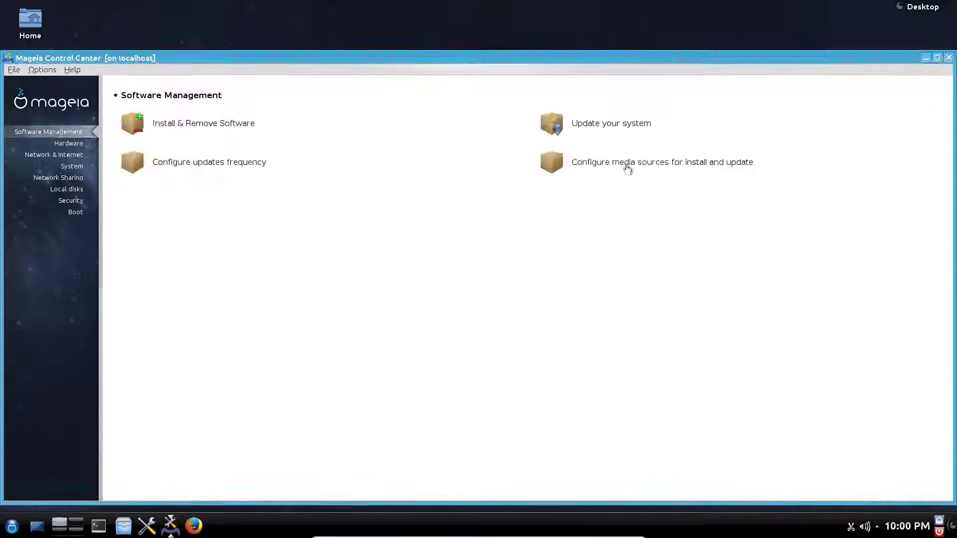
{"action": "double_click", "coordinate": [444, 59]}
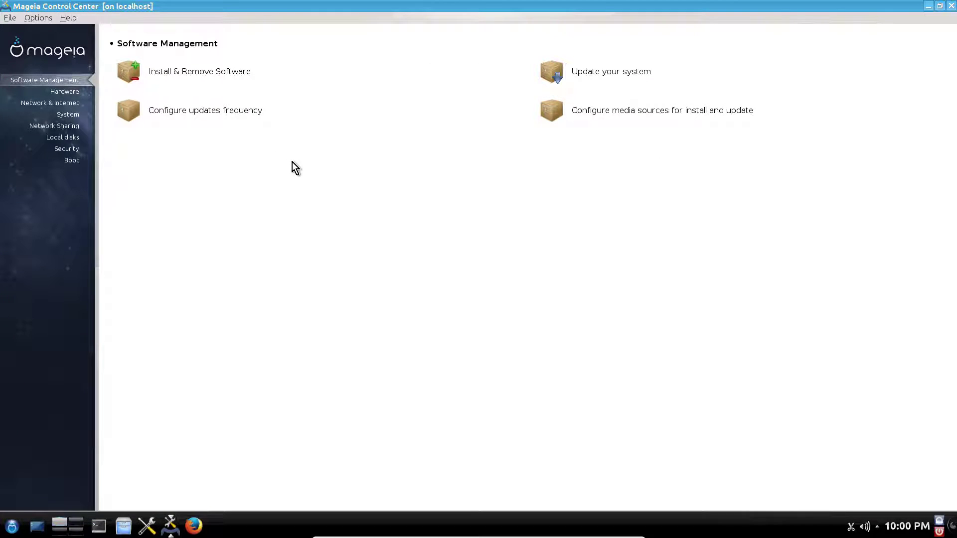
{"action": "left_click", "coordinate": [72, 161]}
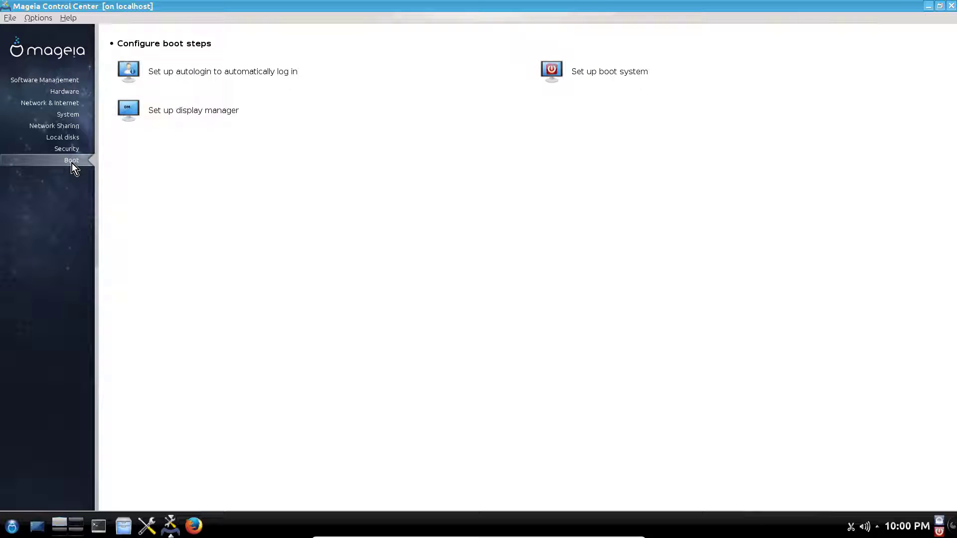
{"action": "left_click", "coordinate": [588, 71]}
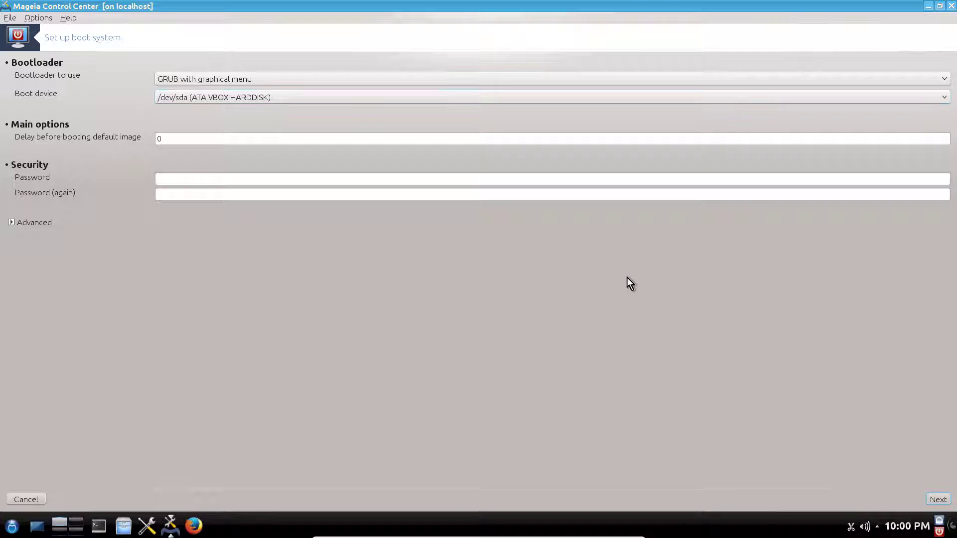
Delete 'splash quiet' from the linux boot entry's Append options and confirm the edited entry
{"action": "left_click", "coordinate": [939, 500]}
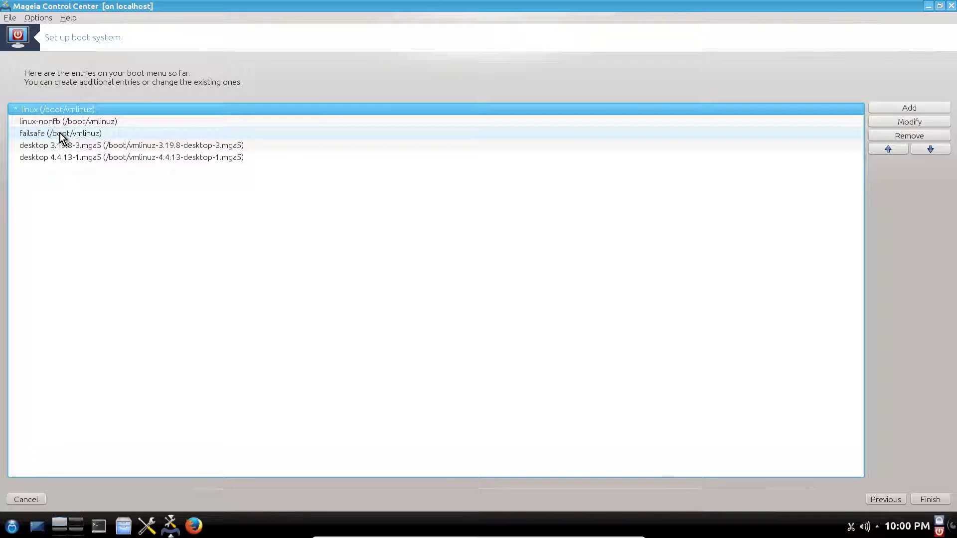
{"action": "left_click_drag", "start_coordinate": [60, 133], "coordinate": [20, 116]}
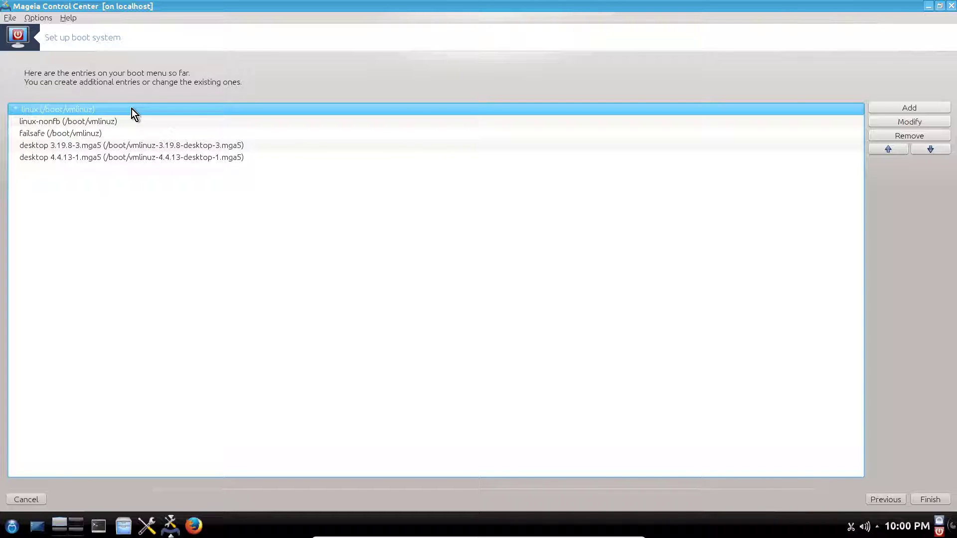
{"action": "left_click", "coordinate": [909, 122]}
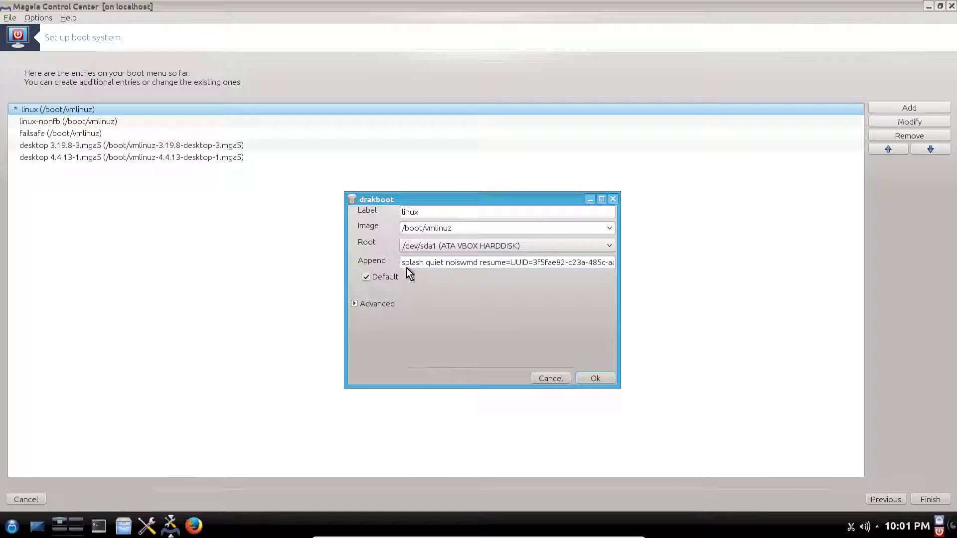
{"action": "left_click", "coordinate": [402, 262]}
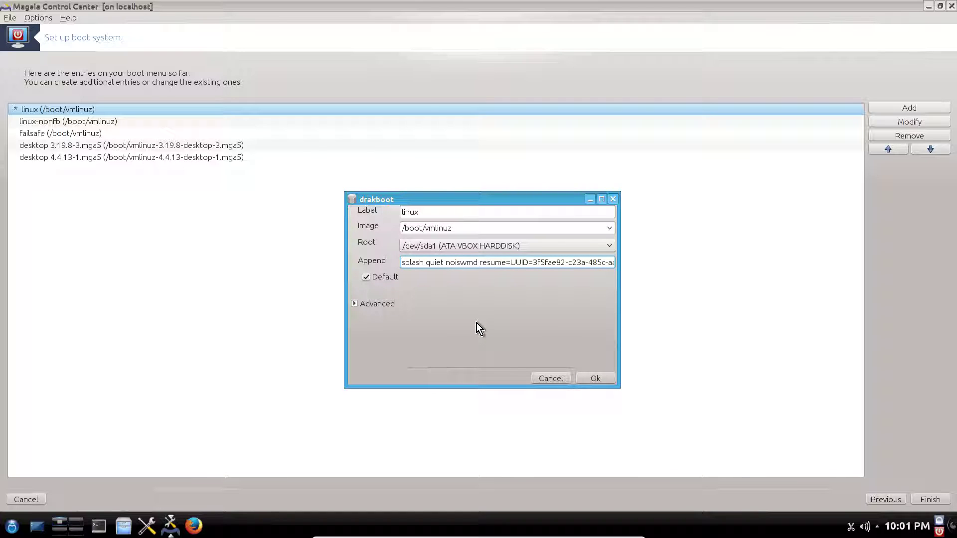
{"action": "key", "text": "Right"}
{"action": "key", "text": "Right"}
{"action": "key", "text": "Right"}
{"action": "key", "text": "Right"}
{"action": "key", "text": "Right"}
{"action": "key", "text": "Right"}
{"action": "key", "text": "Right"}
{"action": "key", "text": "Right"}
{"action": "key", "text": "Right"}
{"action": "key", "text": "Right"}
{"action": "key", "text": "Right"}
{"action": "key", "text": "Right"}
{"action": "key", "text": "Right"}
{"action": "key", "text": "Right"}
{"action": "key", "text": "Right"}
{"action": "key", "text": "Right"}
{"action": "key", "text": "Right"}
{"action": "key", "text": "Right"}
{"action": "key", "text": "Right"}
{"action": "key", "text": "Right"}
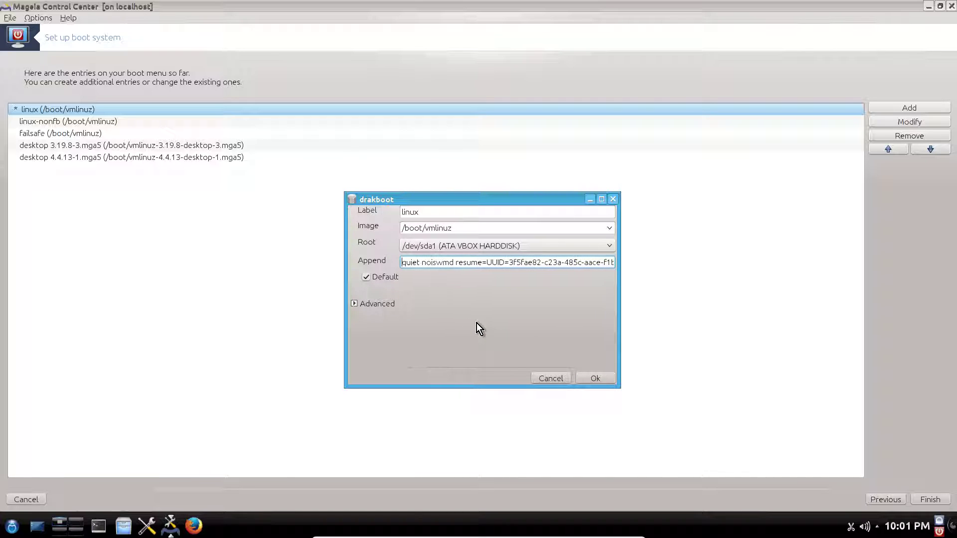
{"action": "key", "text": "Right"}
{"action": "key", "text": "Right"}
{"action": "key", "text": "Right"}
{"action": "key", "text": "Right"}
{"action": "key", "text": "Right"}
{"action": "key", "text": "Right"}
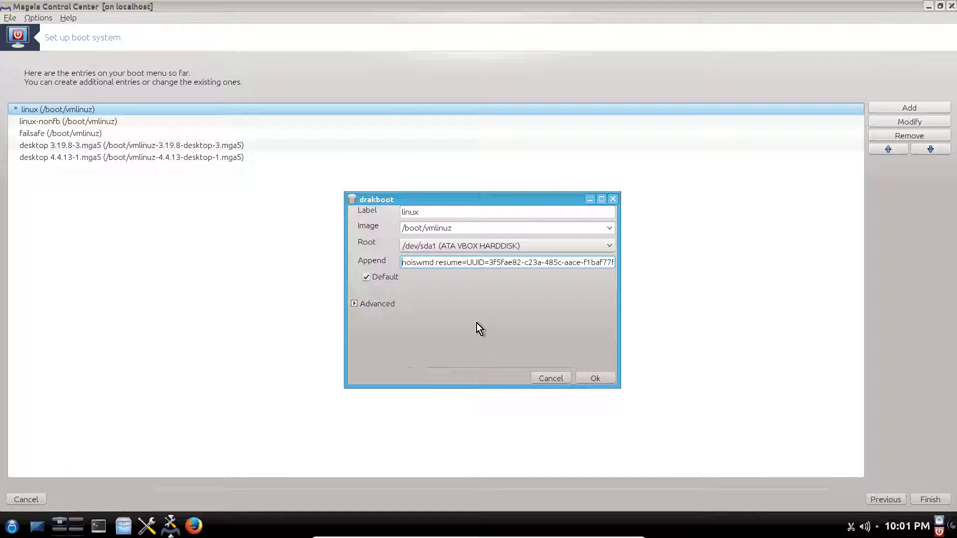
{"action": "left_click", "coordinate": [597, 379]}
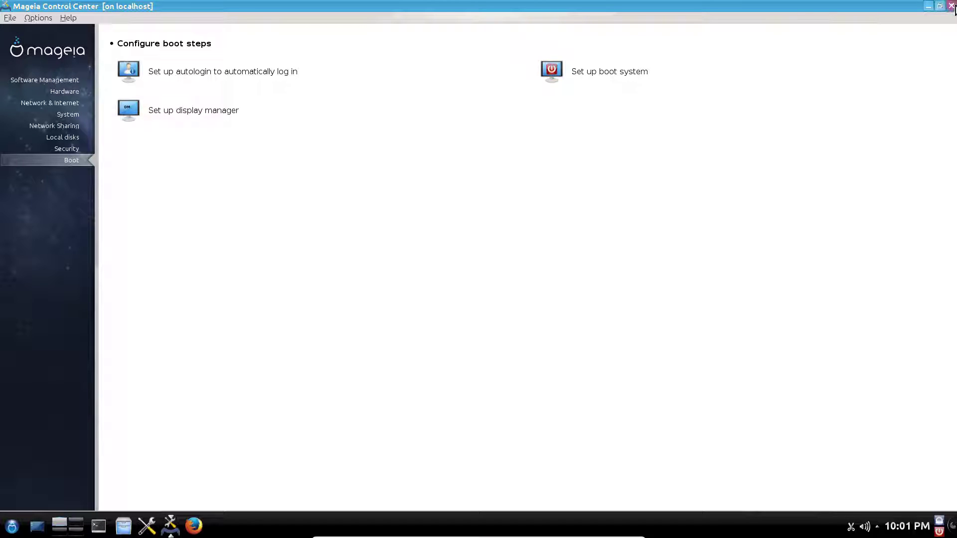
Close Control Center, open Konsole, and read /var/log/boot.log in less to its end, then quit
{"action": "left_click", "coordinate": [951, 6]}
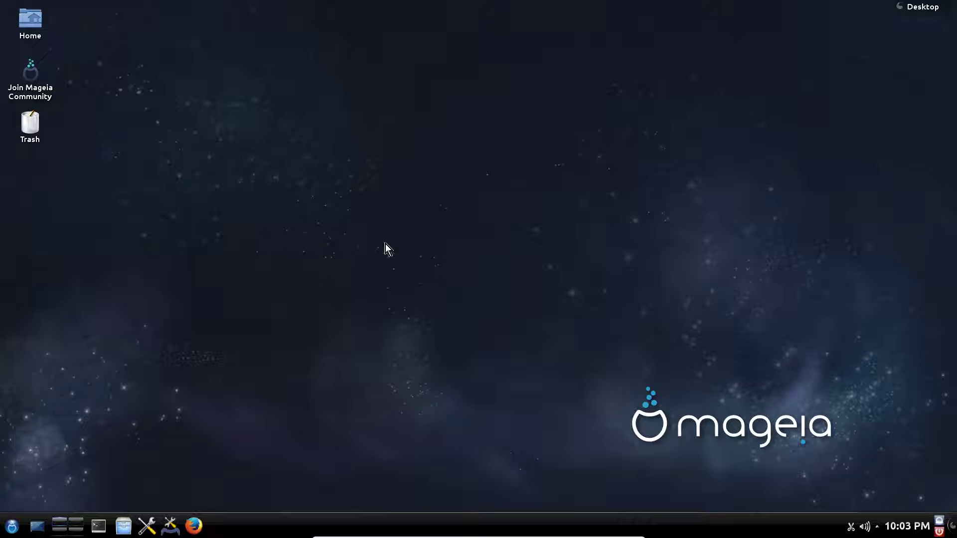
{"action": "left_click", "coordinate": [99, 526]}
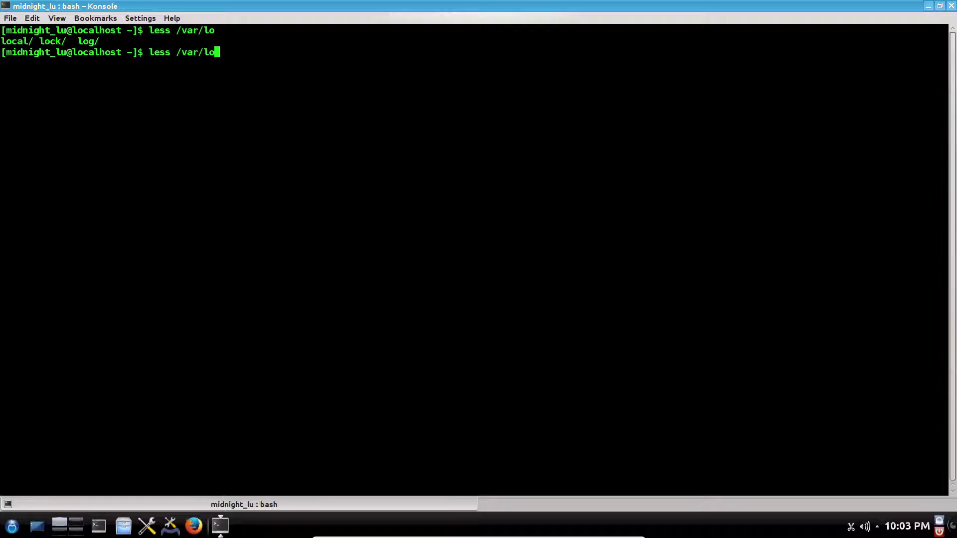
{"action": "type", "text": "g/b"}
{"action": "key", "text": "Tab"}
{"action": "key", "text": "Return"}
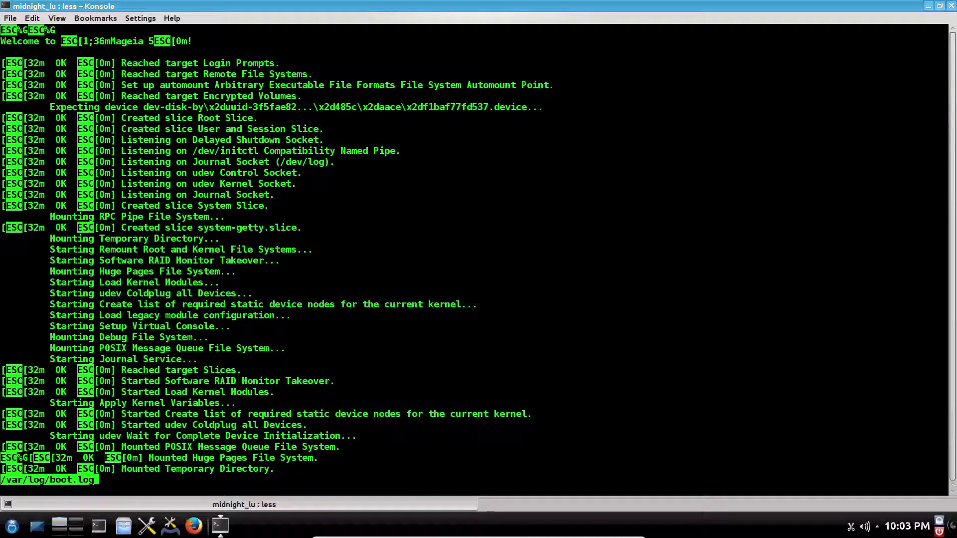
{"action": "key", "text": "space"}
{"action": "key", "text": "space"}
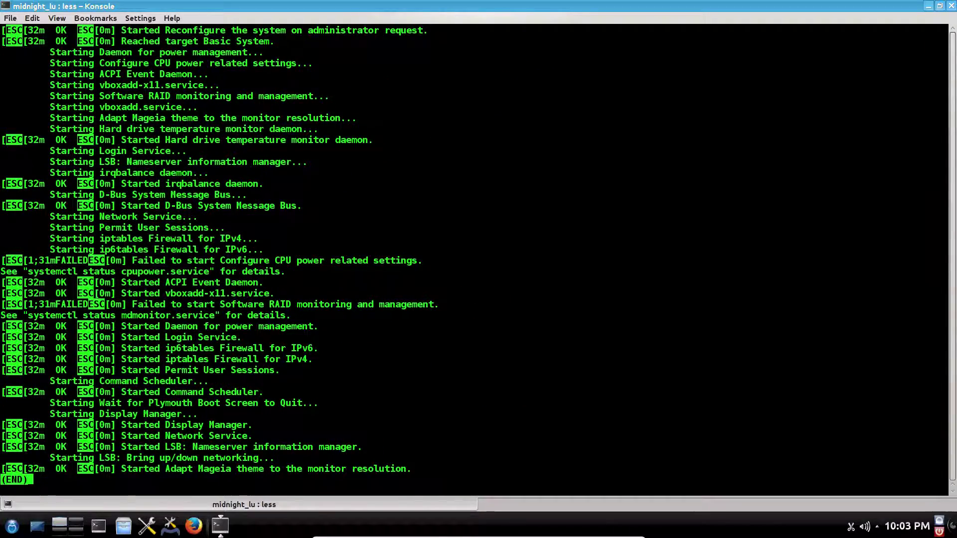
{"action": "scroll", "coordinate": [397, 192], "scroll_direction": "up", "scroll_amount": 18}
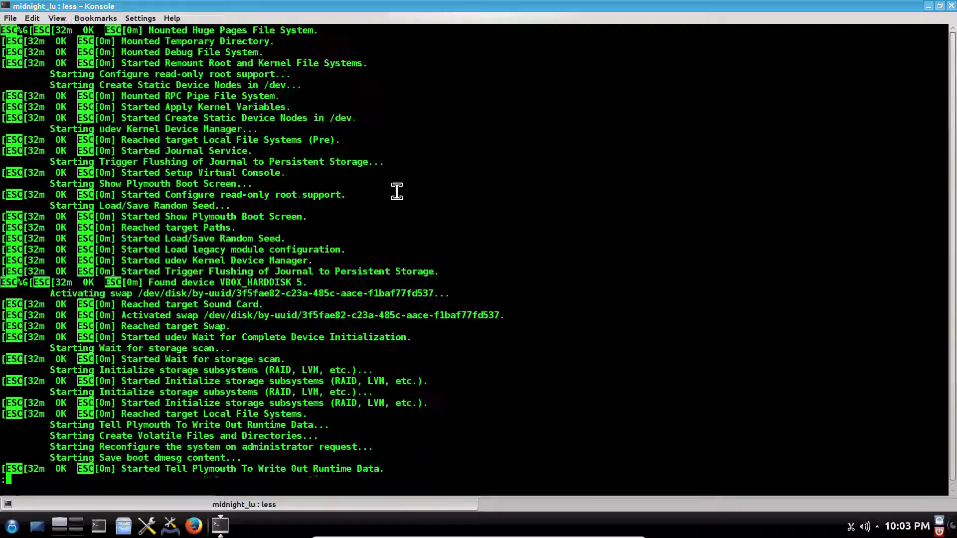
{"action": "scroll", "coordinate": [397, 191], "scroll_direction": "up", "scroll_amount": 13}
{"action": "scroll", "coordinate": [397, 191], "scroll_direction": "down", "scroll_amount": 20}
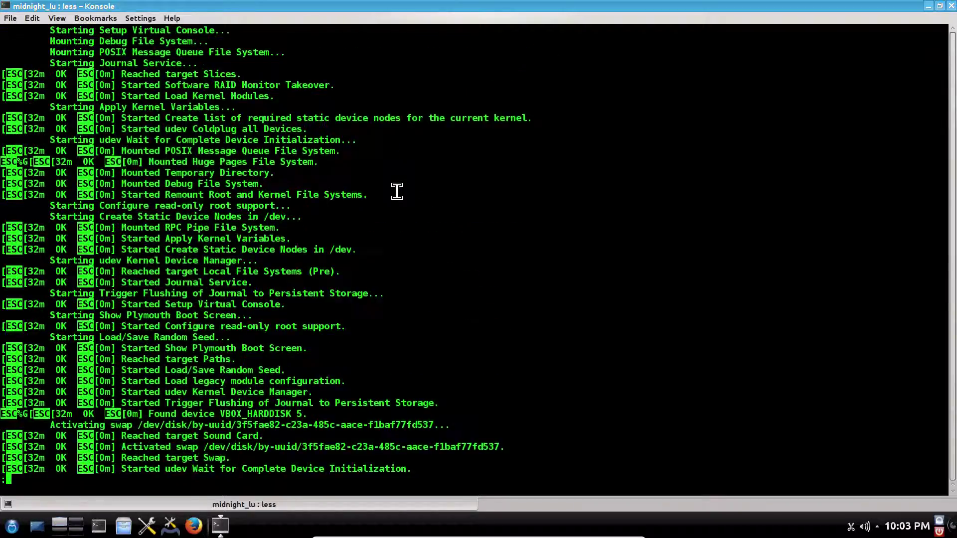
{"action": "scroll", "coordinate": [397, 191], "scroll_direction": "down", "scroll_amount": 10}
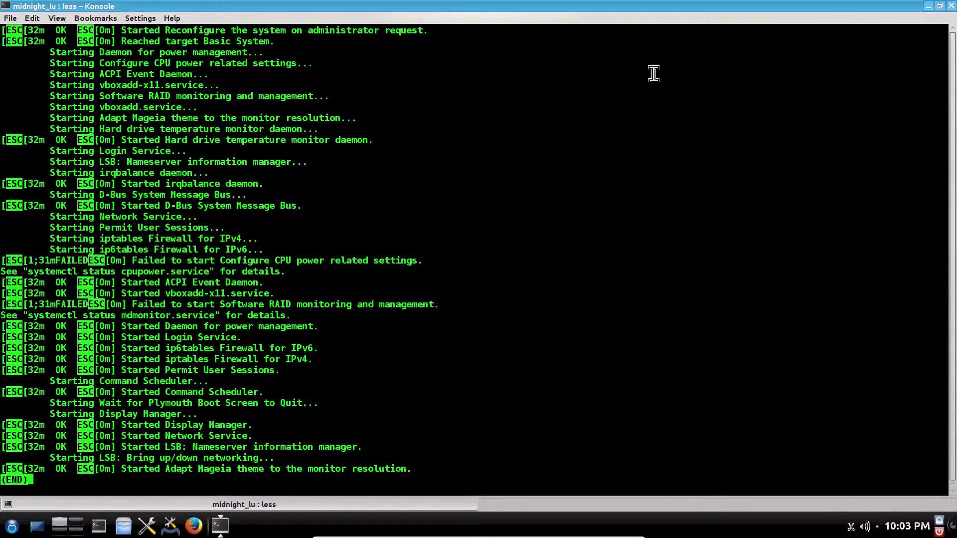
{"action": "key", "text": "q"}
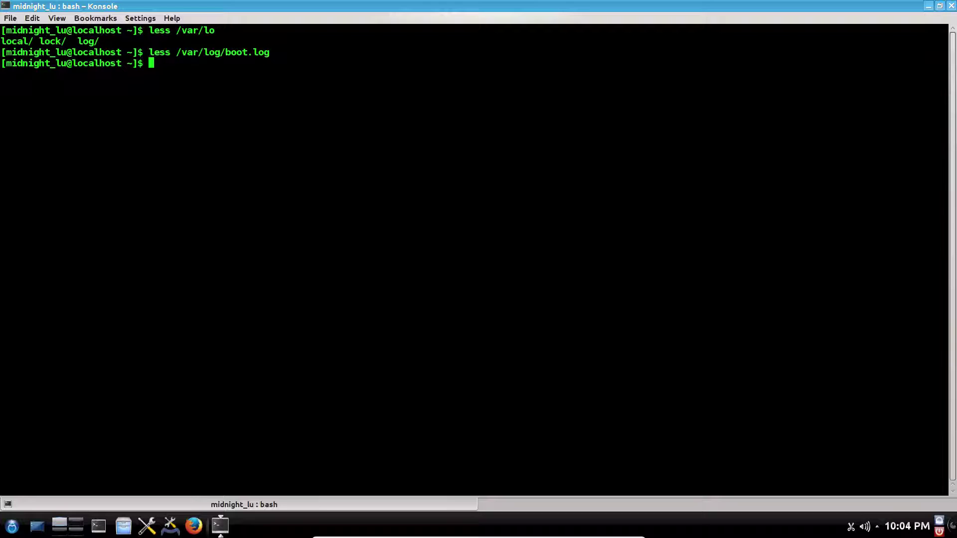
Run 'systemd-analyze blame' and scroll its per-service list to the end, line 62 of 62
{"action": "key", "text": "ctrl+l"}
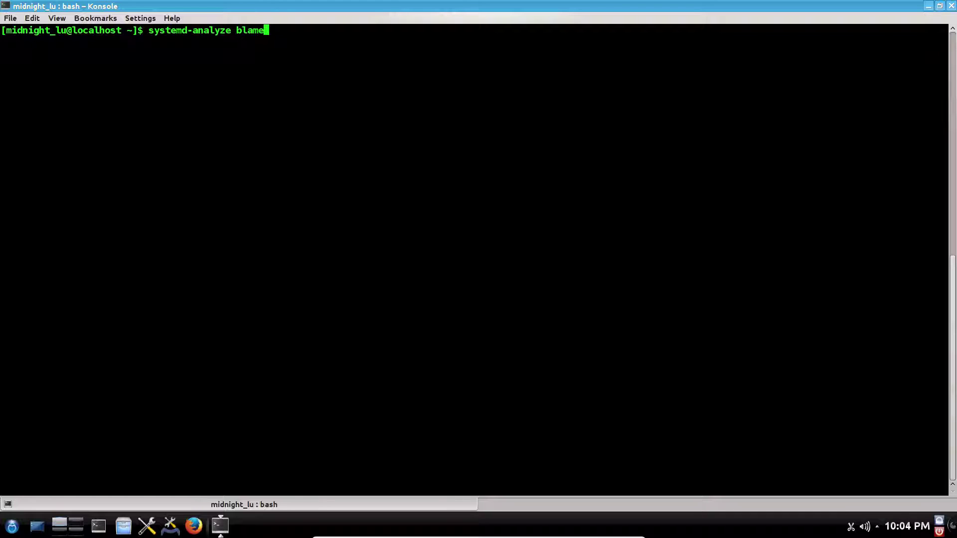
{"action": "key", "text": "Return"}
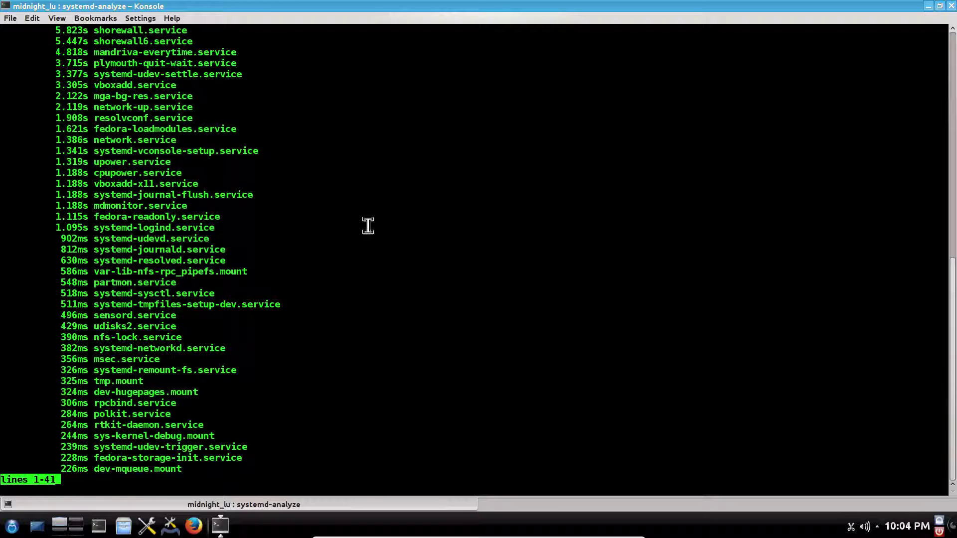
{"action": "scroll", "coordinate": [362, 226], "scroll_direction": "up", "scroll_amount": 4}
{"action": "scroll", "coordinate": [364, 224], "scroll_direction": "down", "scroll_amount": 1}
{"action": "scroll", "coordinate": [149, 214], "scroll_direction": "down", "scroll_amount": 7}
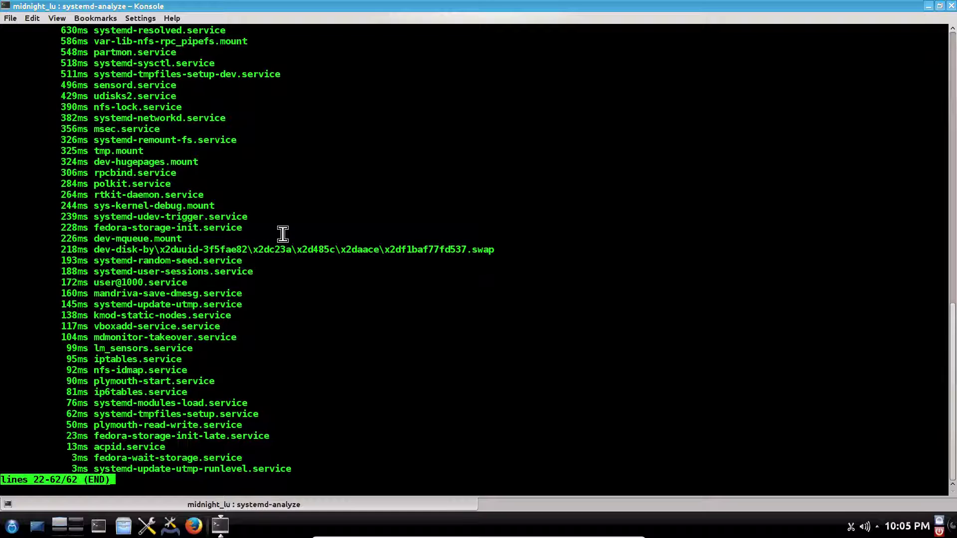
{"action": "scroll", "coordinate": [282, 234], "scroll_direction": "up", "scroll_amount": 2}
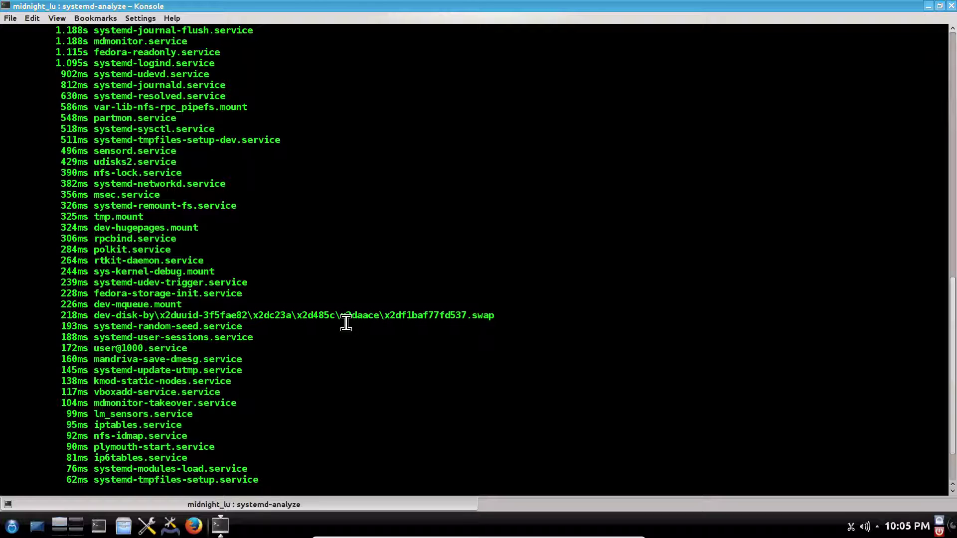
{"action": "scroll", "coordinate": [327, 267], "scroll_direction": "down", "scroll_amount": 2}
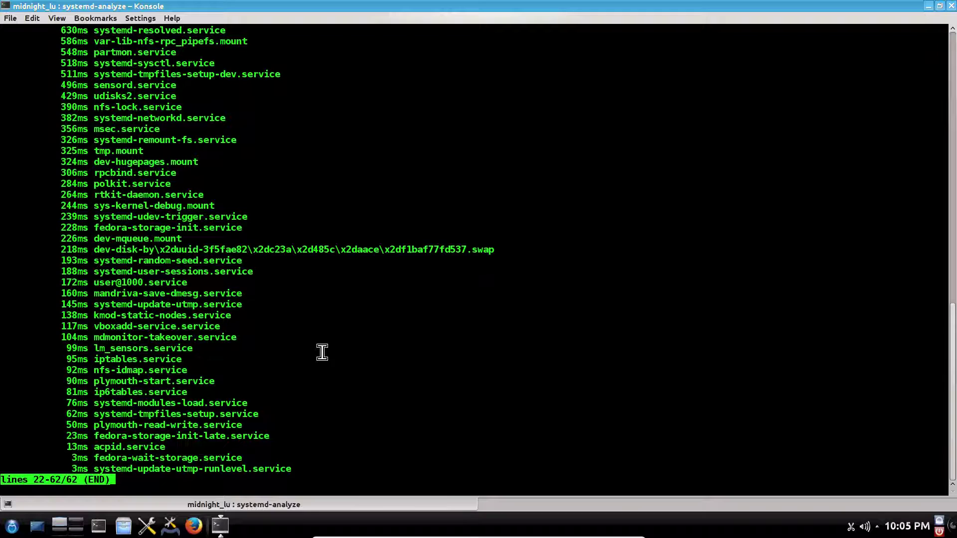
Quit the pager, clear the screen, and rerun the recalled command as 'systemd-analyze time' (24.919s total)
{"action": "key", "text": "q"}
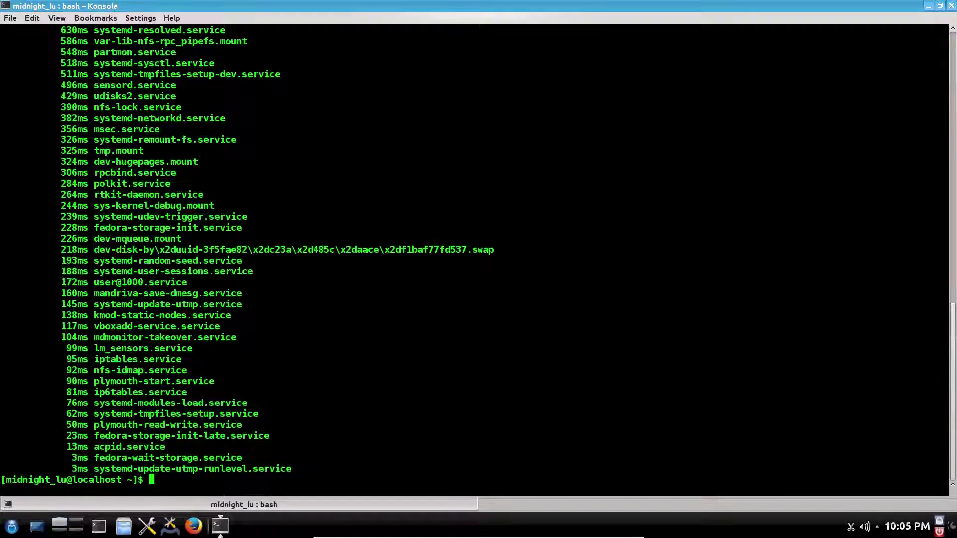
{"action": "key", "text": "ctrl+l"}
{"action": "key", "text": "Up"}
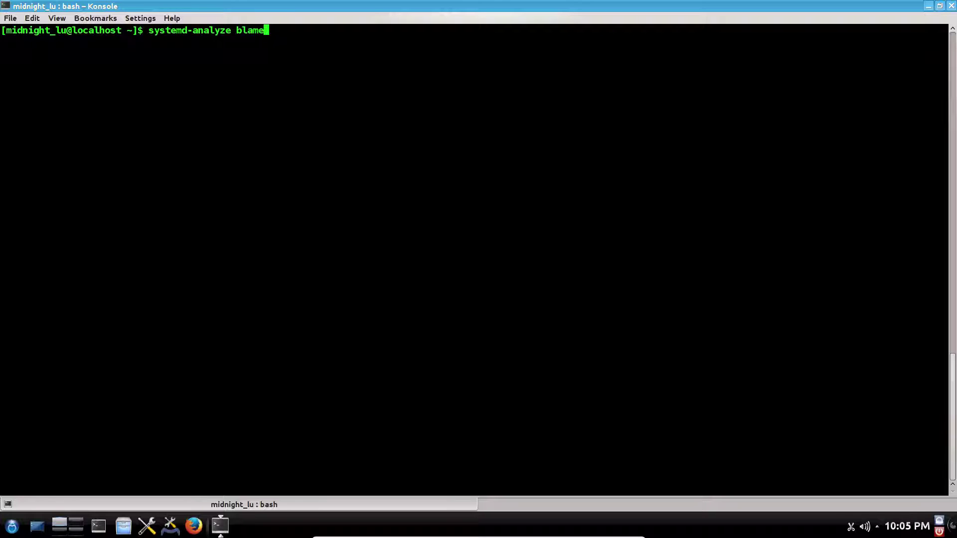
{"action": "key", "text": "BackSpace"}
{"action": "key", "text": "BackSpace"}
{"action": "key", "text": "BackSpace"}
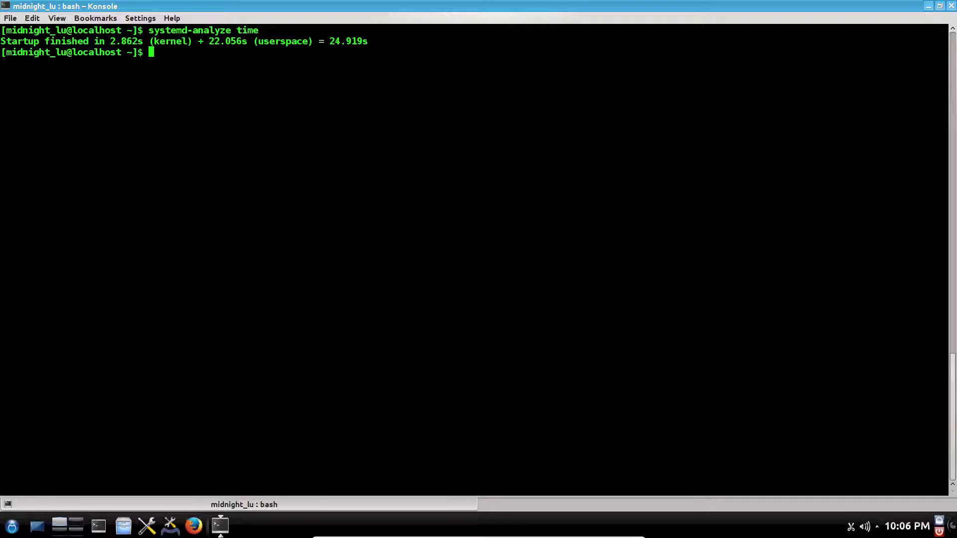
Edit the recalled command to 'systemd-analyze plot > plot.svg' and run it
{"action": "key", "text": "Up"}
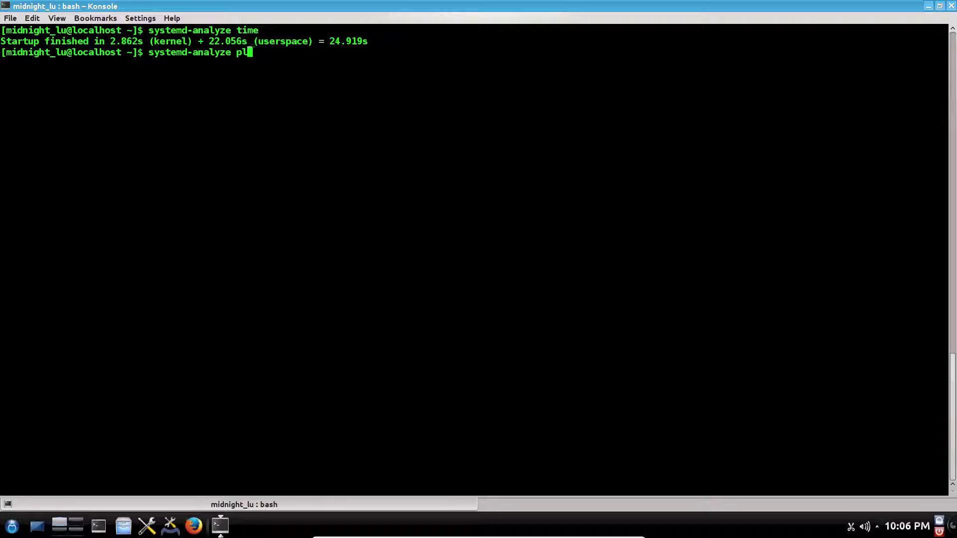
{"action": "type", "text": "ot"}
{"action": "type", "text": "> plot.svg"}
{"action": "key", "text": "Return"}
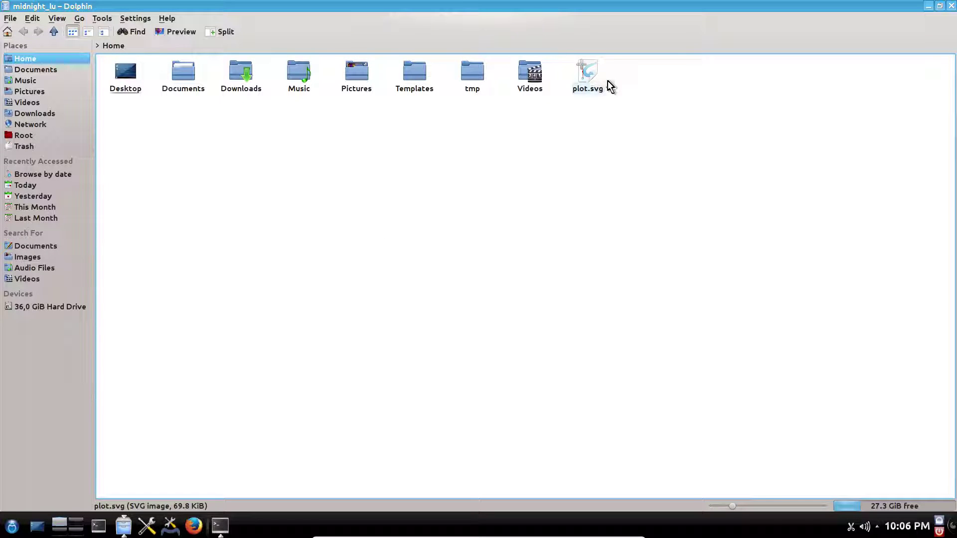
Open plot.svg from Dolphin in GIMP, rendering at the default 2572 × 3090 px size
{"action": "double_click", "coordinate": [588, 80]}
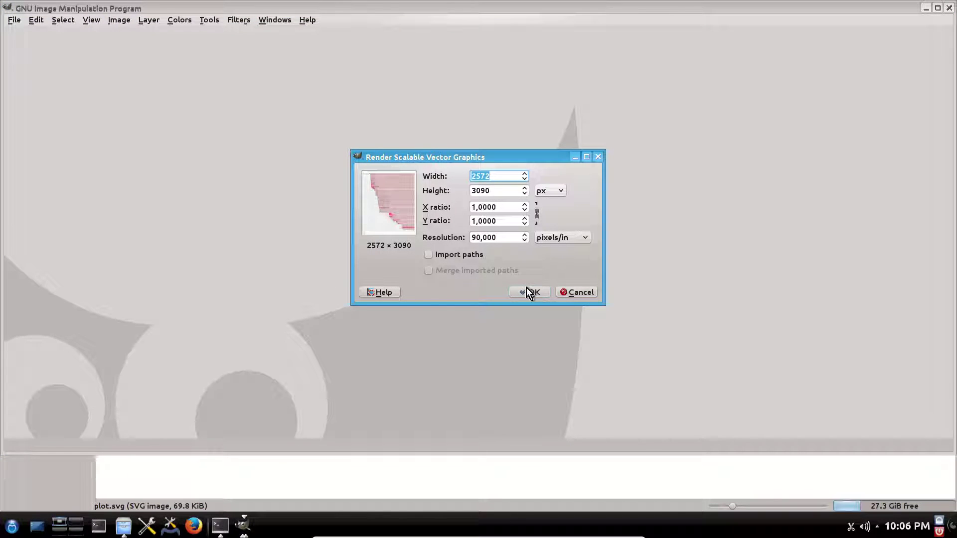
{"action": "left_click", "coordinate": [526, 291]}
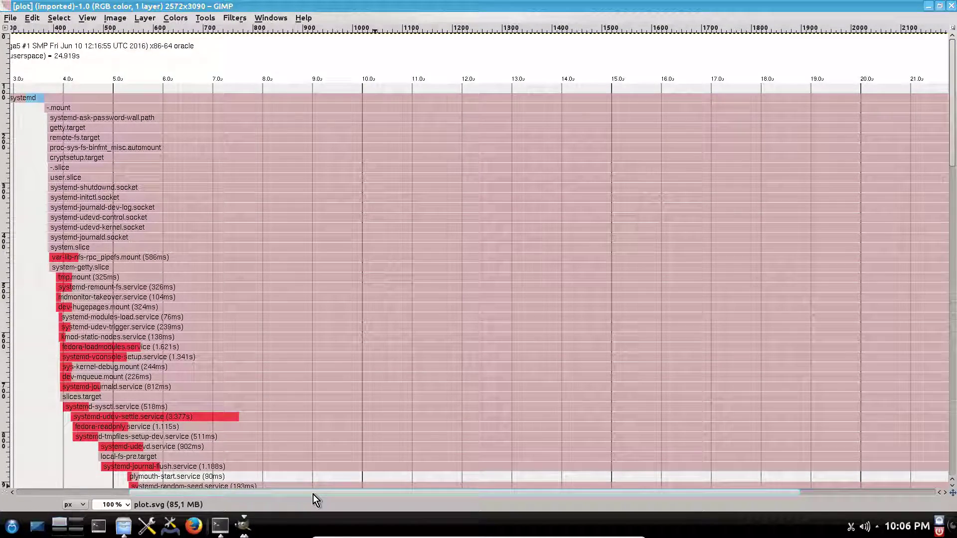
Browse the per-service boot timing bars on the canvas, then close the image and quit GIMP
{"action": "left_click_drag", "start_coordinate": [313, 495], "coordinate": [170, 475]}
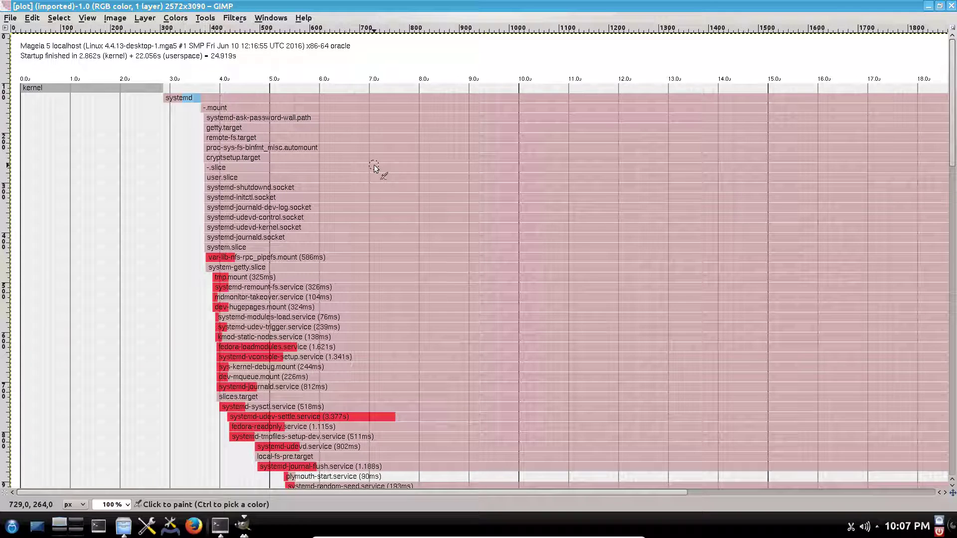
{"action": "scroll", "coordinate": [375, 168], "scroll_direction": "down", "scroll_amount": 5}
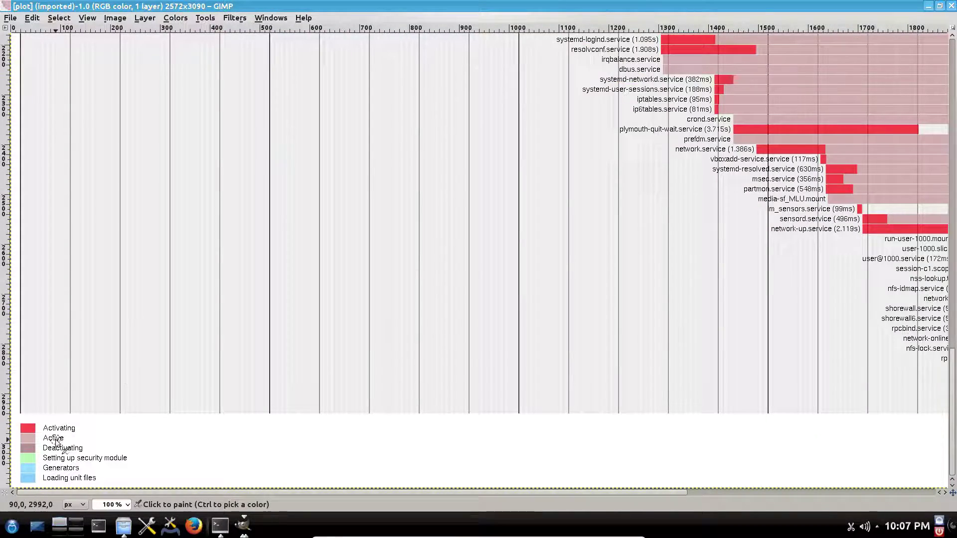
{"action": "scroll", "coordinate": [548, 371], "scroll_direction": "up", "scroll_amount": 10}
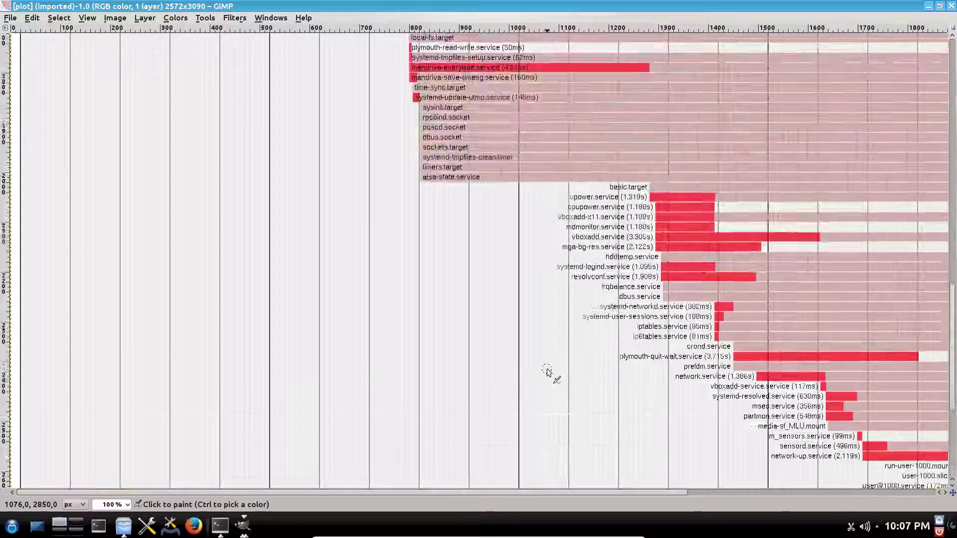
{"action": "scroll", "coordinate": [547, 371], "scroll_direction": "up", "scroll_amount": 5}
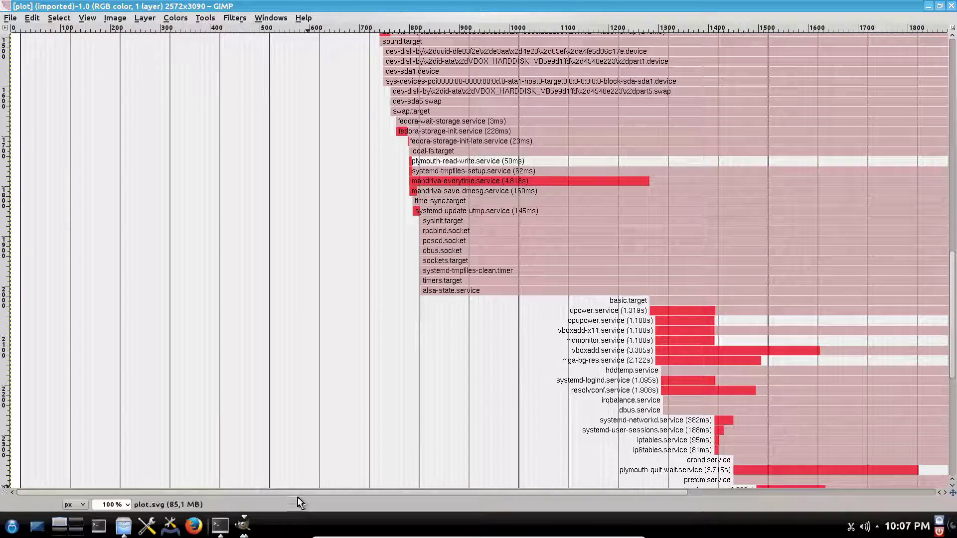
{"action": "scroll", "coordinate": [348, 493], "scroll_direction": "right", "scroll_amount": 1}
{"action": "left_click_drag", "start_coordinate": [347, 493], "coordinate": [477, 492]}
{"action": "scroll", "coordinate": [596, 324], "scroll_direction": "up", "scroll_amount": 10}
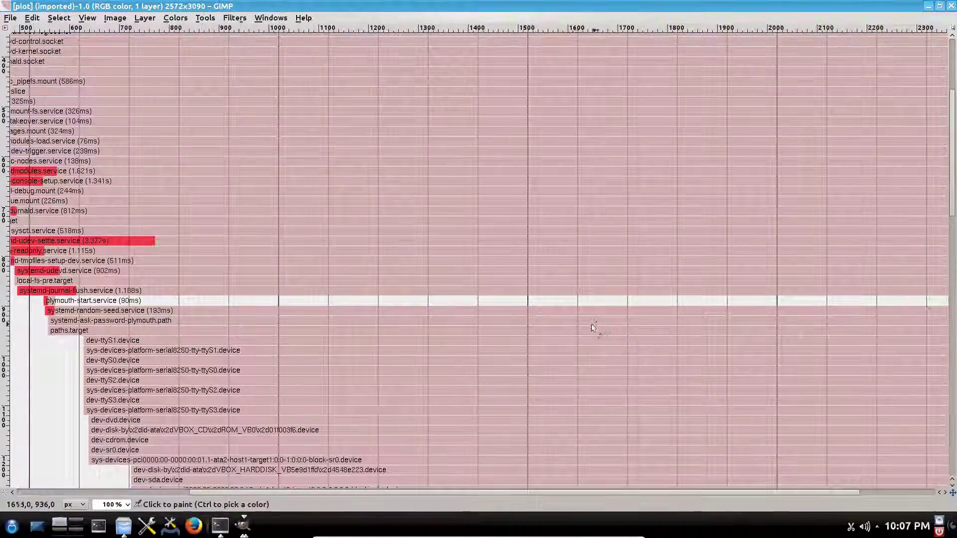
{"action": "scroll", "coordinate": [562, 328], "scroll_direction": "down", "scroll_amount": 4, "text": "ctrl"}
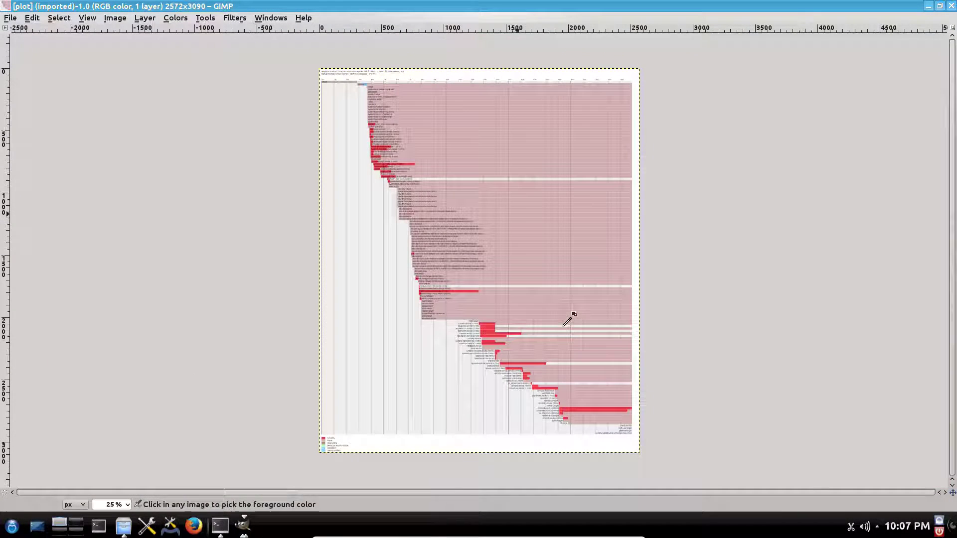
{"action": "left_click", "coordinate": [951, 6]}
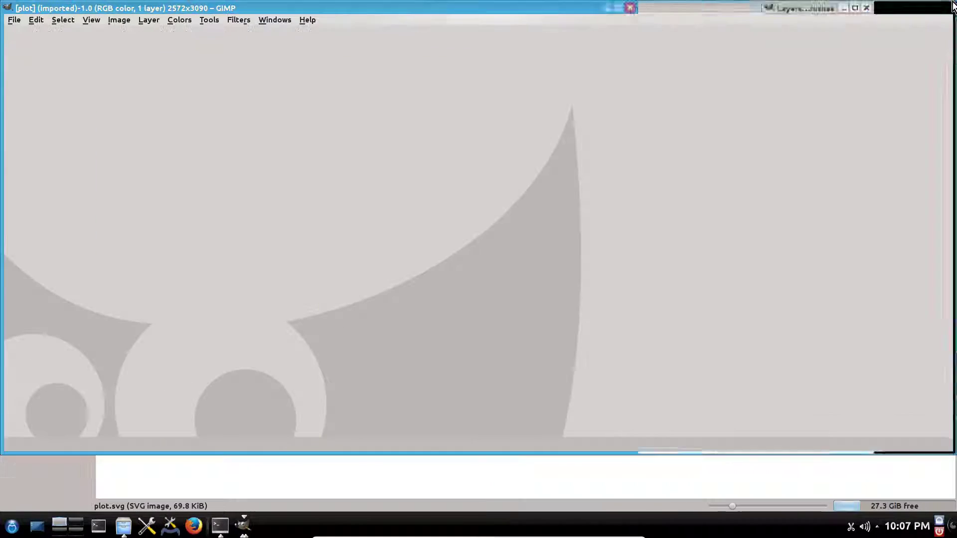
{"action": "left_click", "coordinate": [948, 8]}
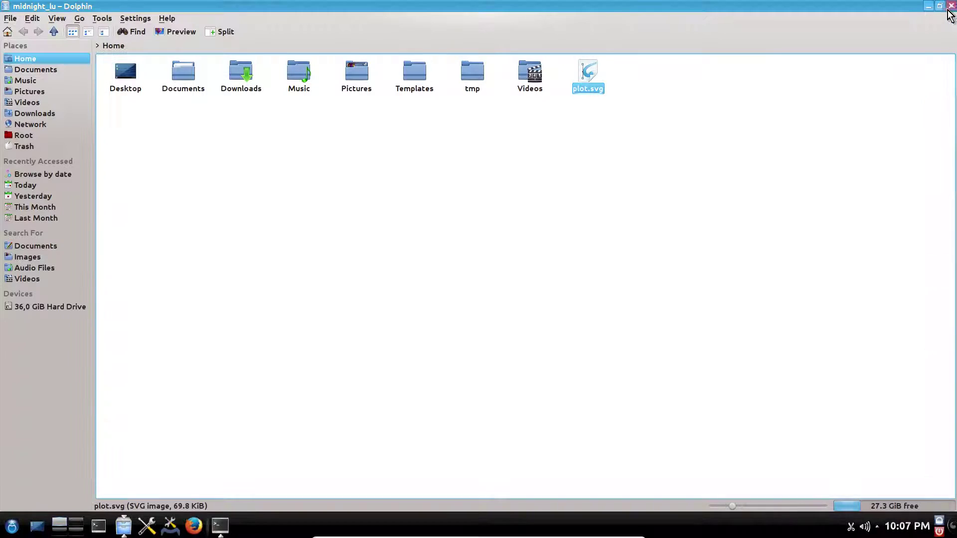